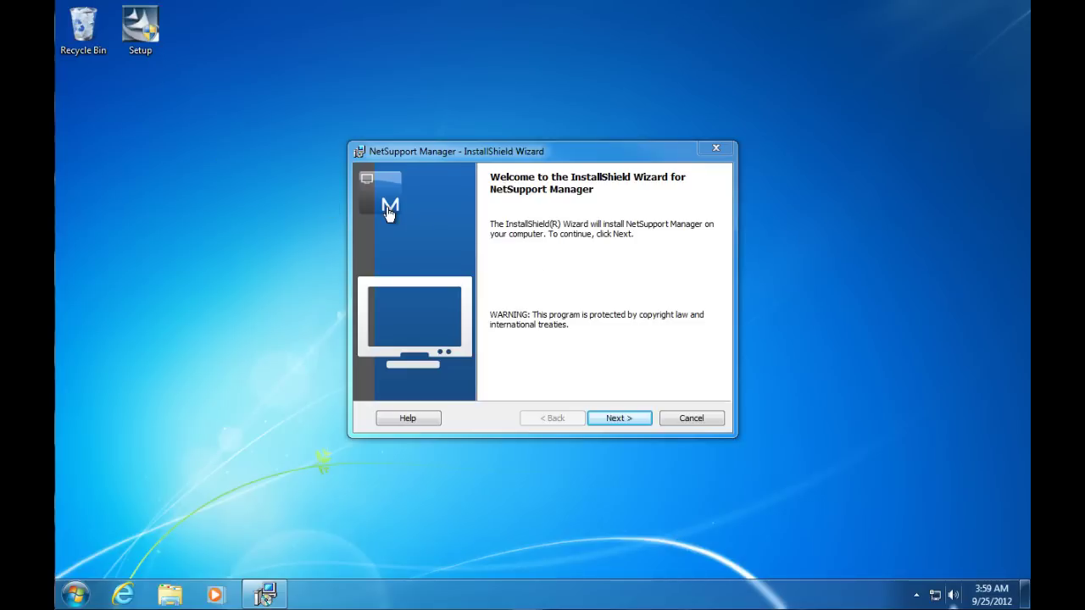
# Move from the Welcome page to the License Agreement and accept its terms.
pyautogui.click(611, 417)
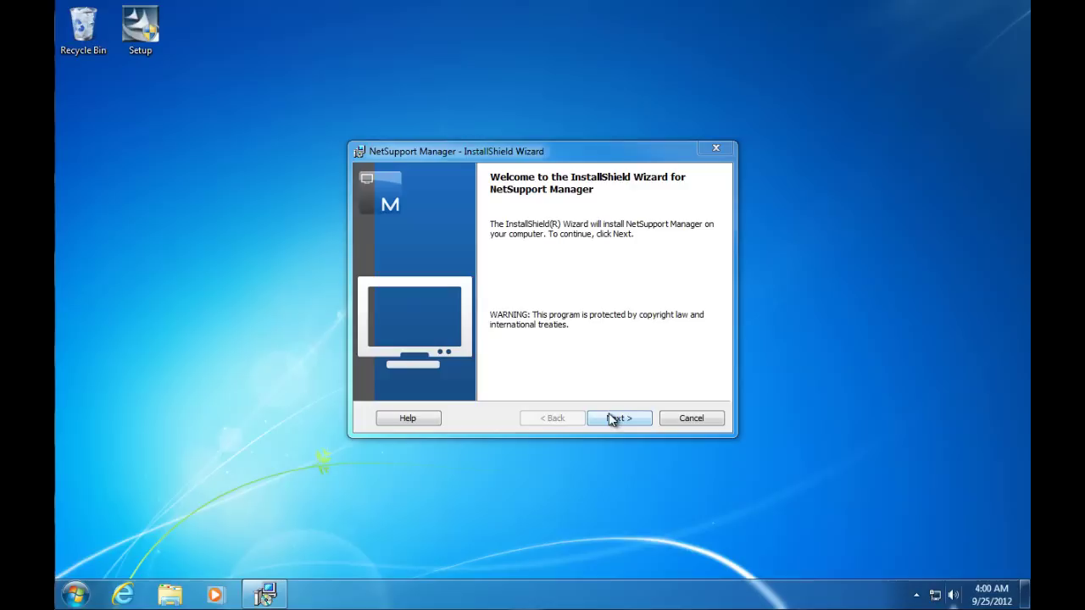
pyautogui.click(623, 420)
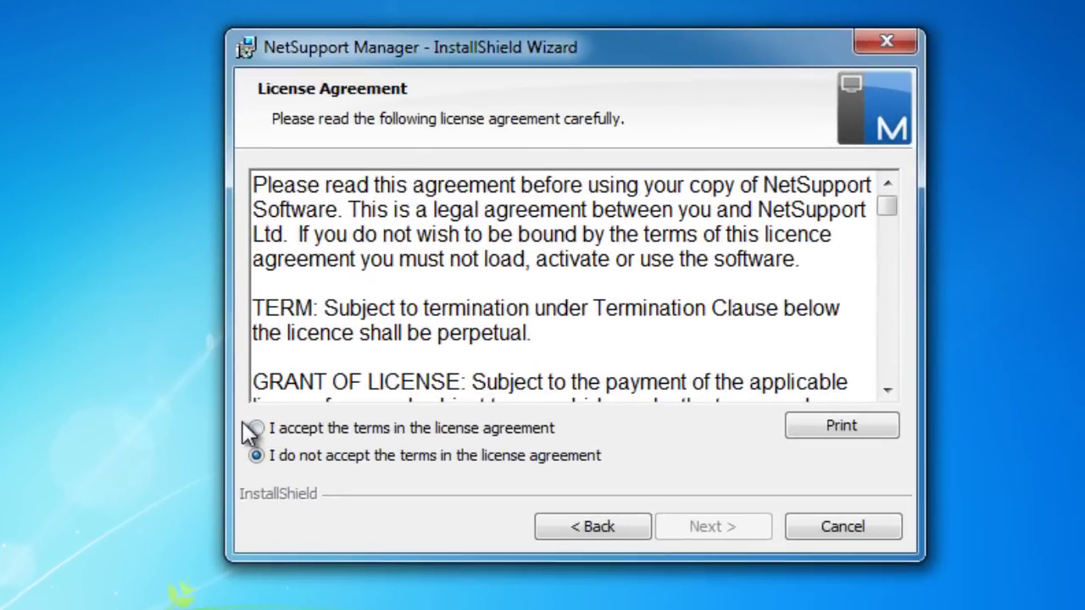
pyautogui.click(261, 425)
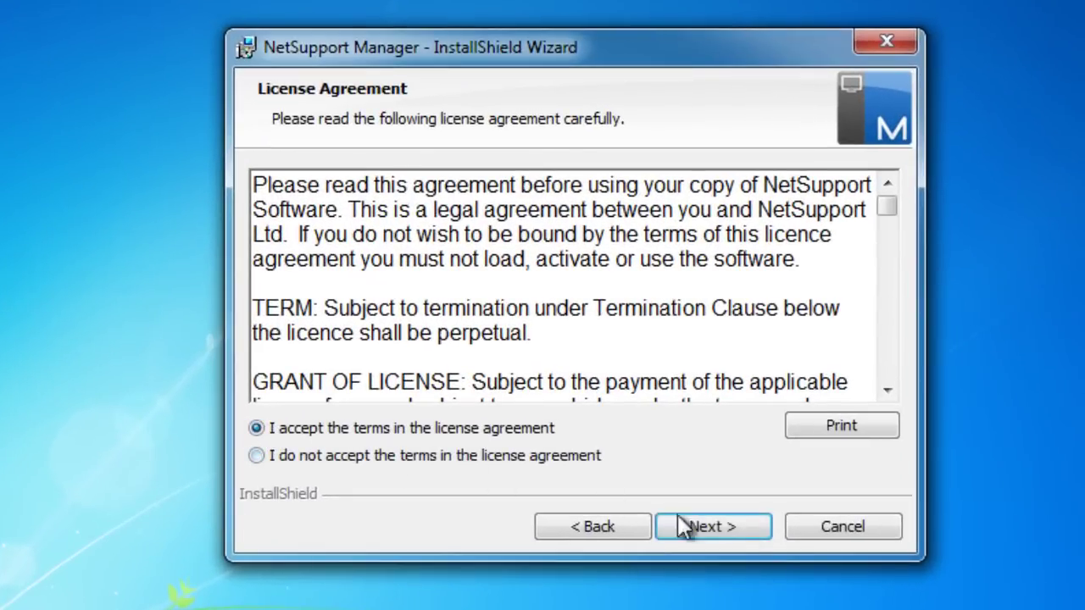
# On License Information, try the Register option, then return to the 30 day evaluation.
pyautogui.click(733, 531)
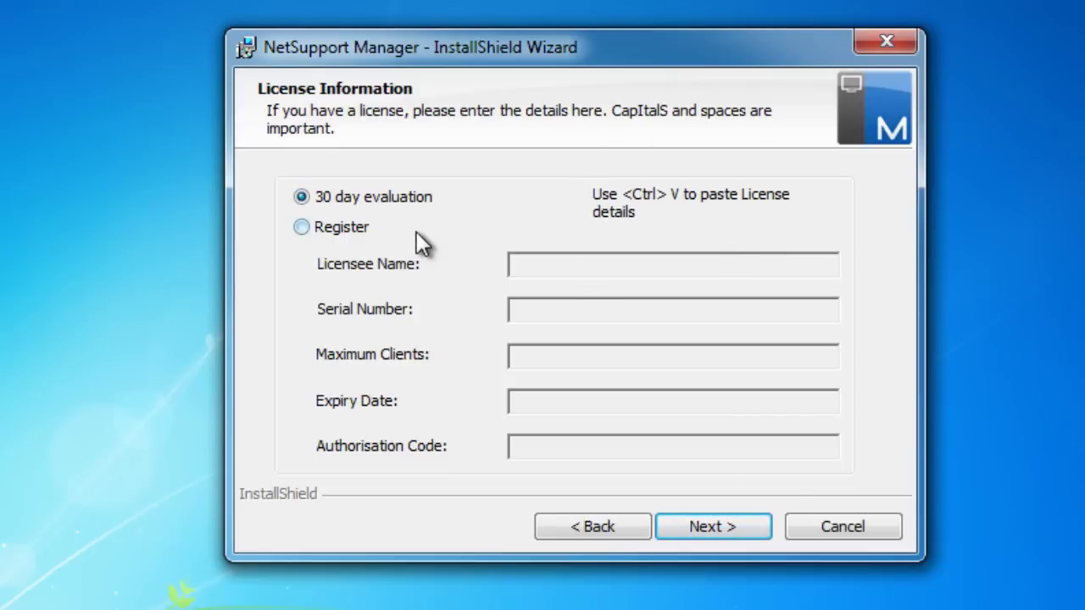
pyautogui.click(303, 227)
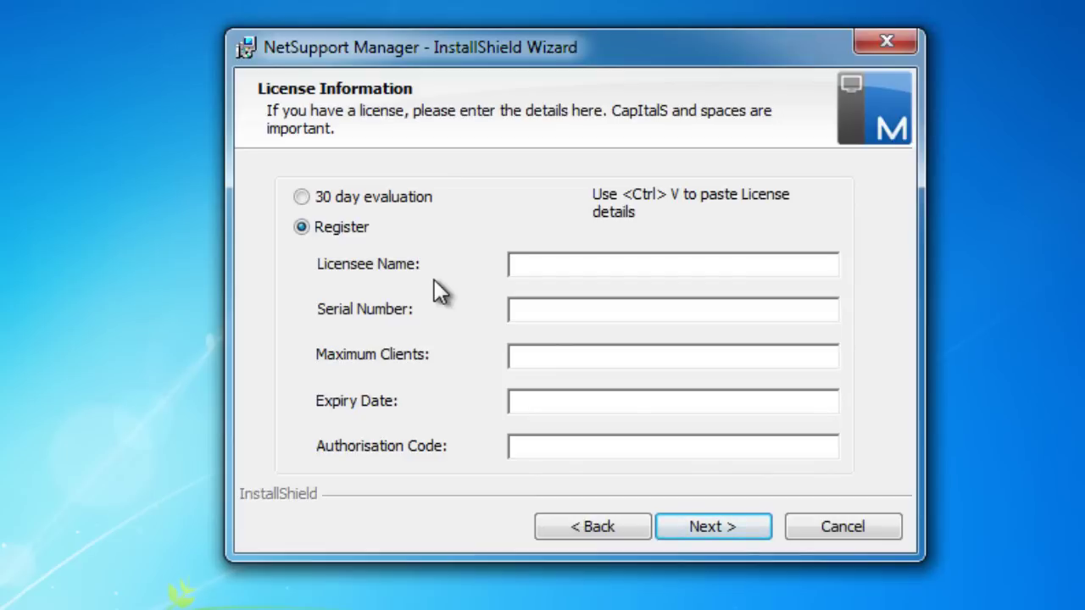
pyautogui.click(324, 197)
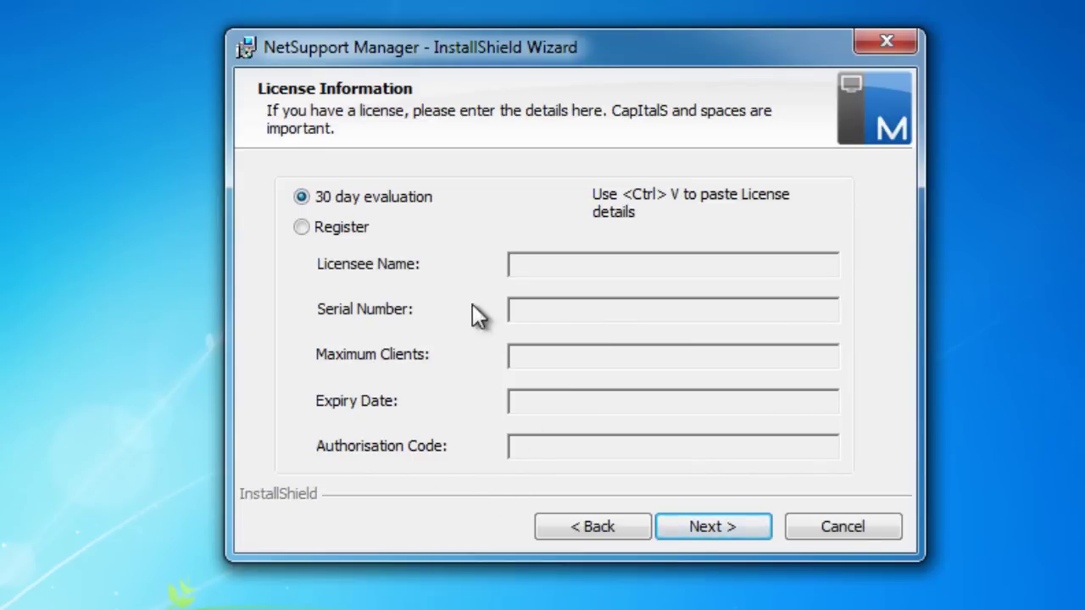
# Choose the Custom setup type instead of Client and continue to feature selection.
pyautogui.click(716, 526)
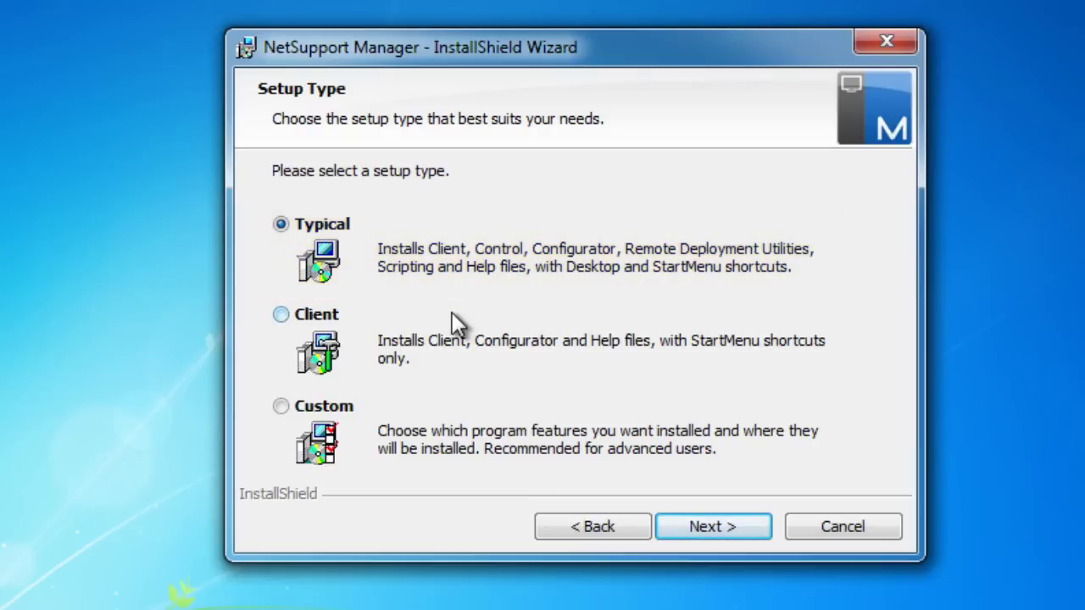
pyautogui.click(282, 316)
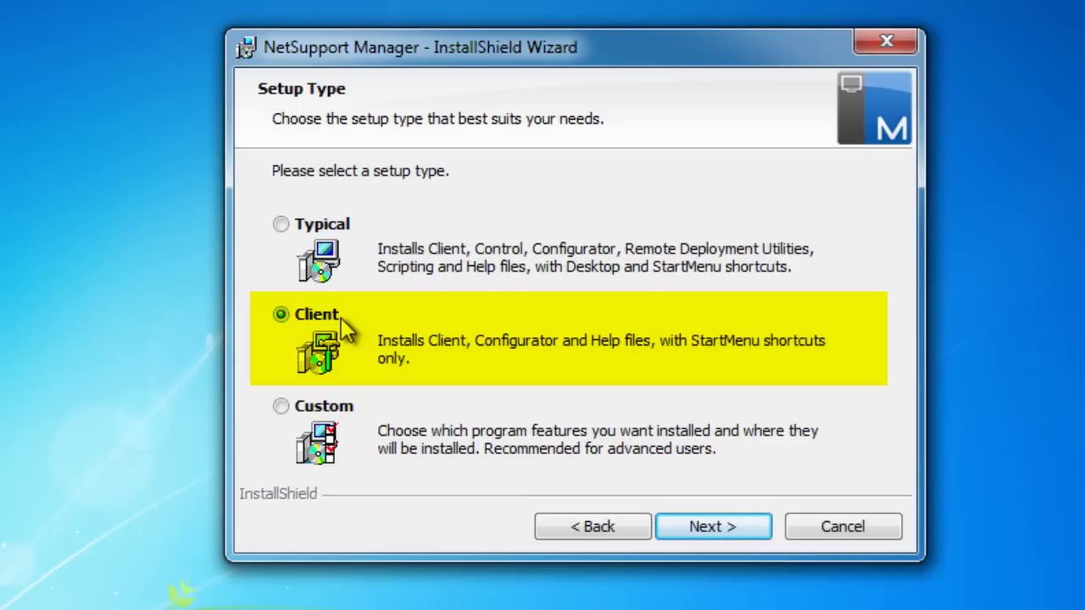
pyautogui.click(283, 407)
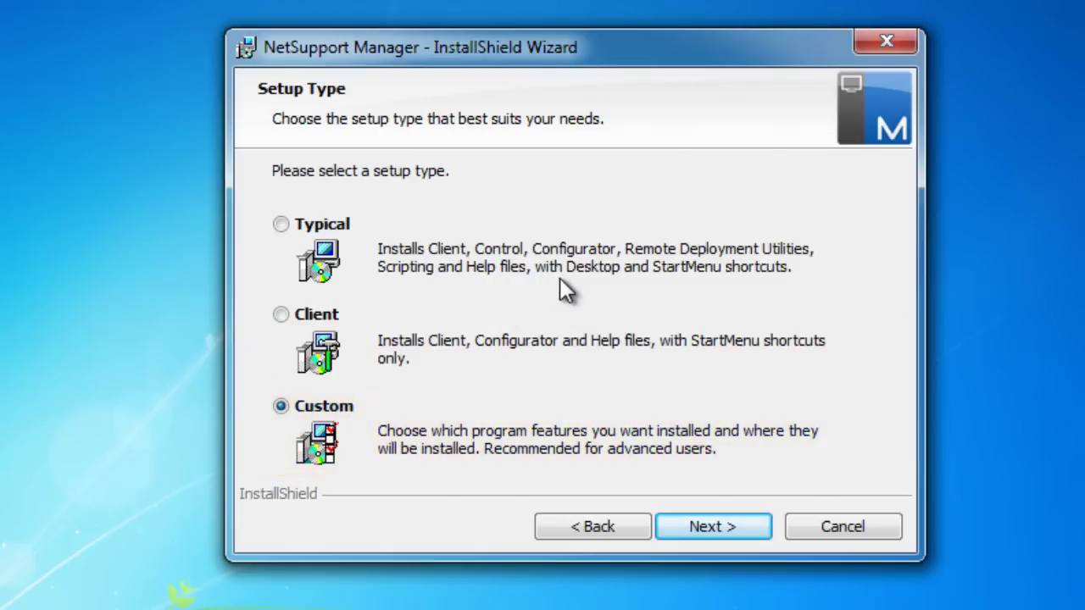
pyautogui.click(702, 531)
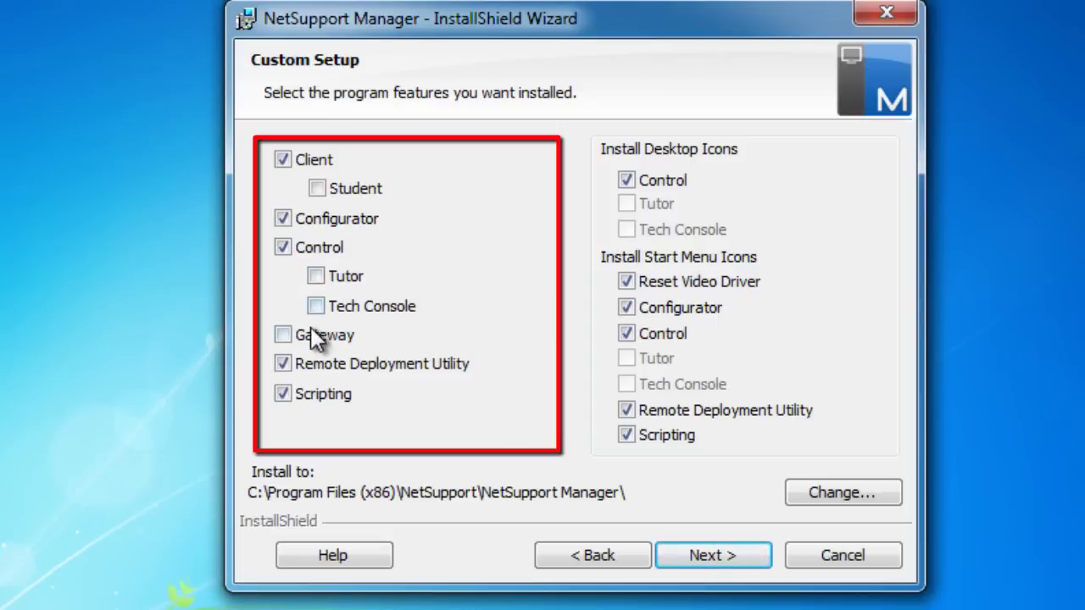
# Include the Gateway feature and continue to the Ready to Install page.
pyautogui.click(284, 335)
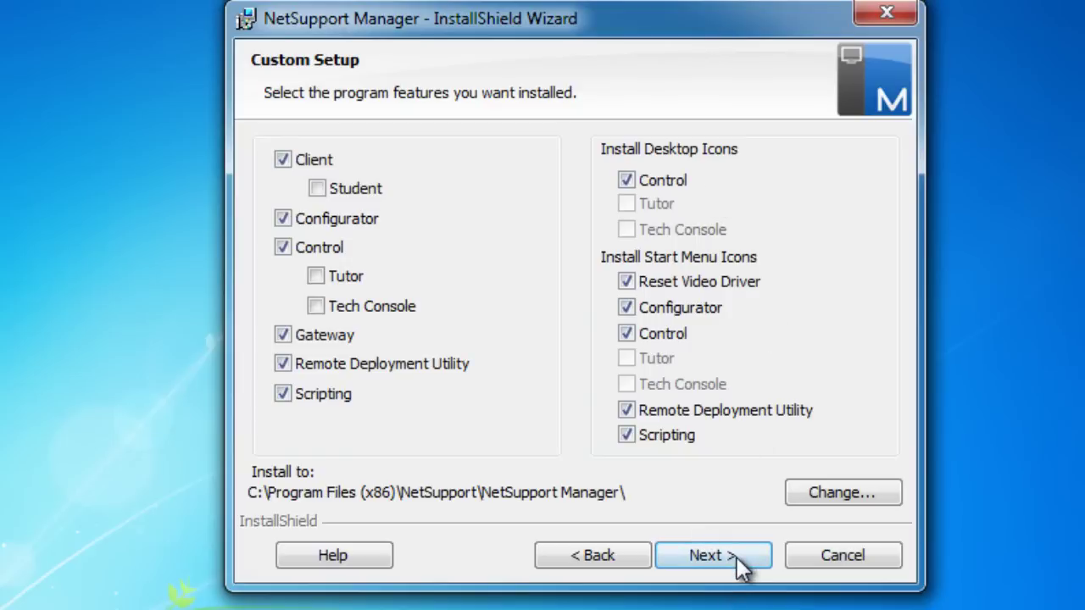
pyautogui.click(734, 555)
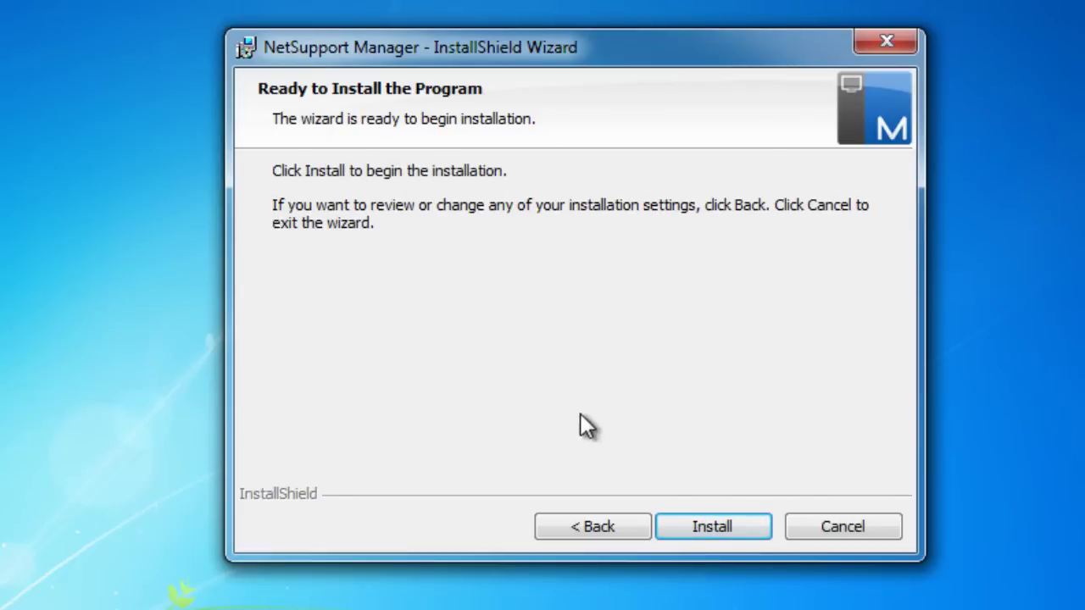
# Run the NetSupport Manager installation and finish the wizard once it completes.
pyautogui.click(704, 527)
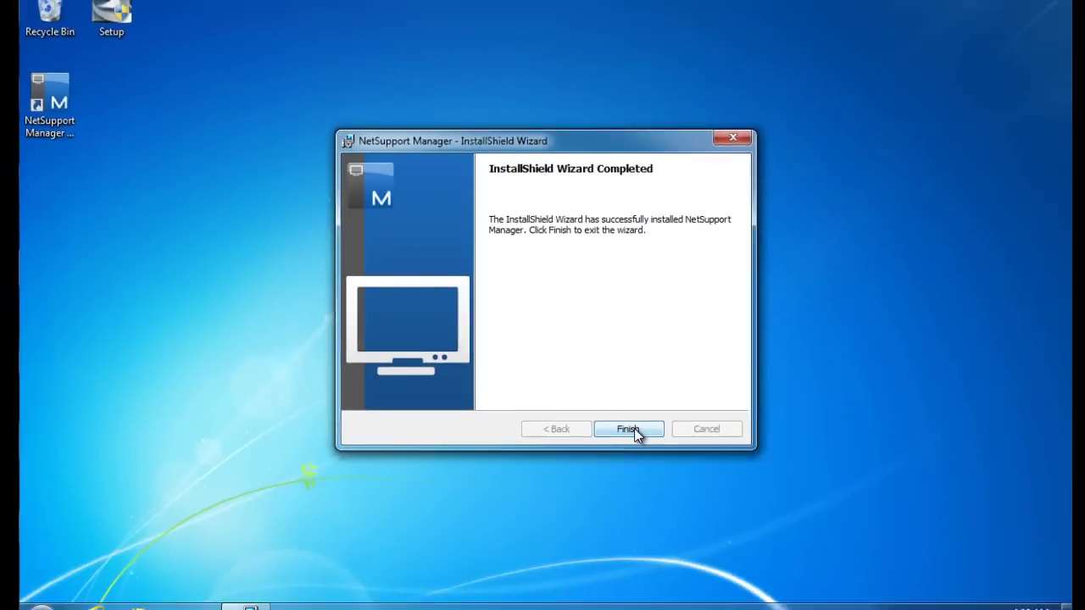
pyautogui.click(678, 485)
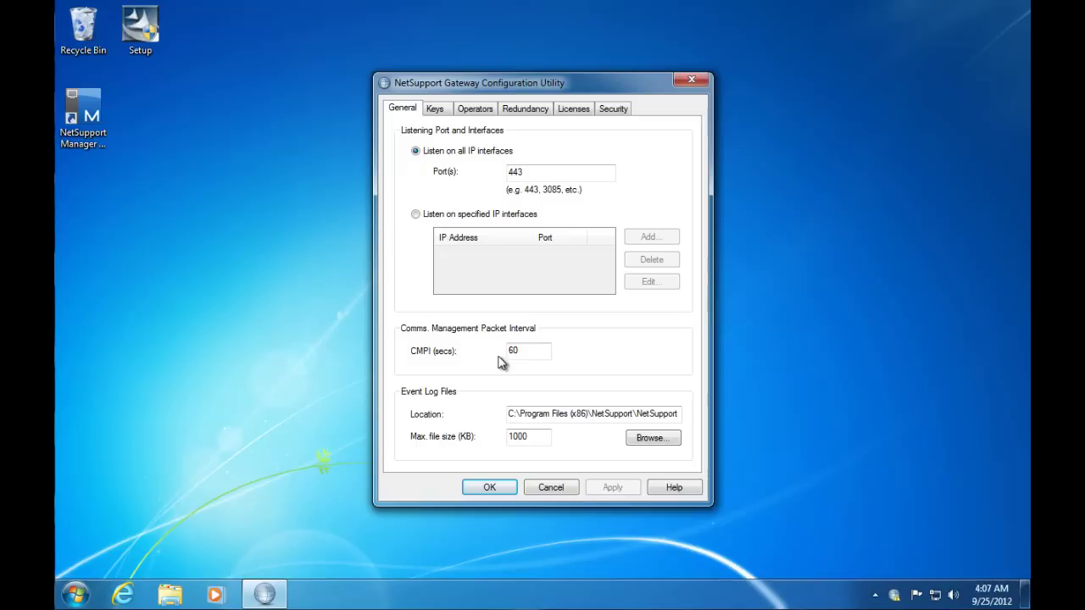
# Cancel the Gateway Configuration Utility, leaving its port 443 setting unapplied.
pyautogui.click(549, 488)
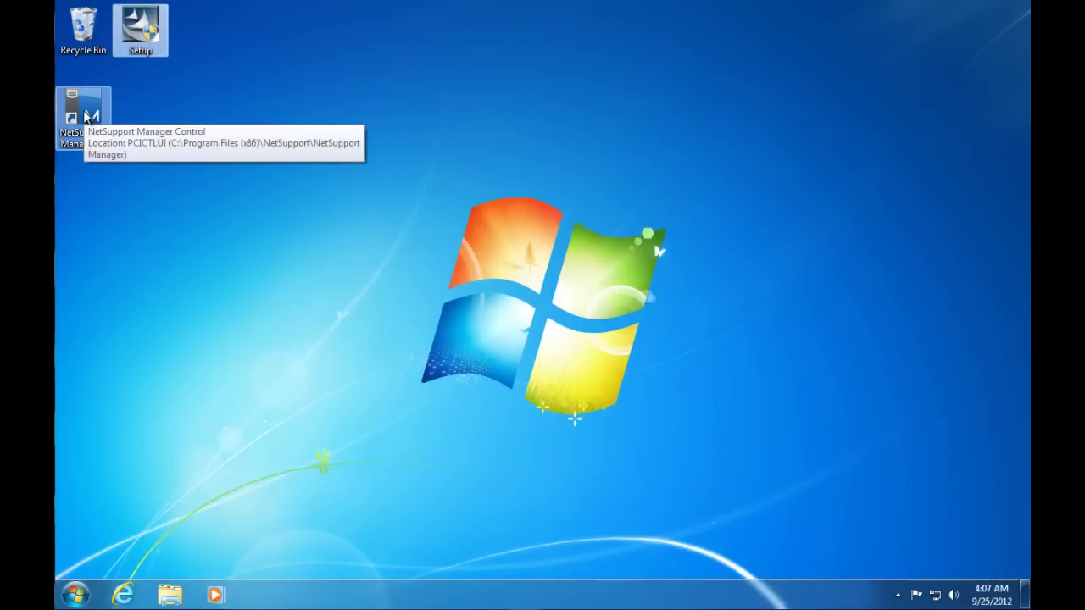
# Expand the NetSupport Manager folder under All Programs in the Start menu.
pyautogui.click(76, 594)
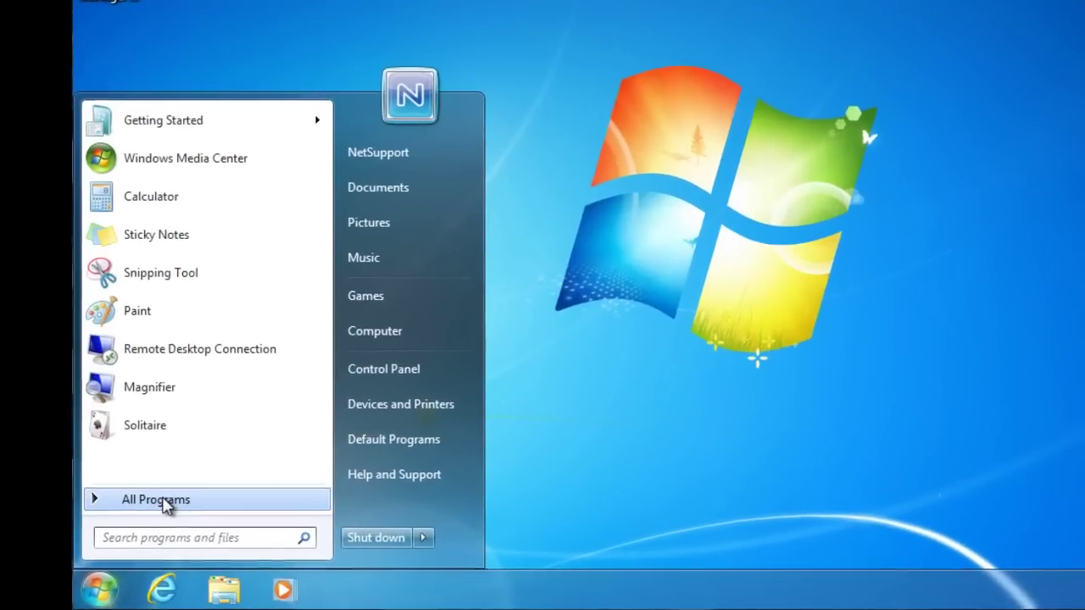
pyautogui.click(165, 502)
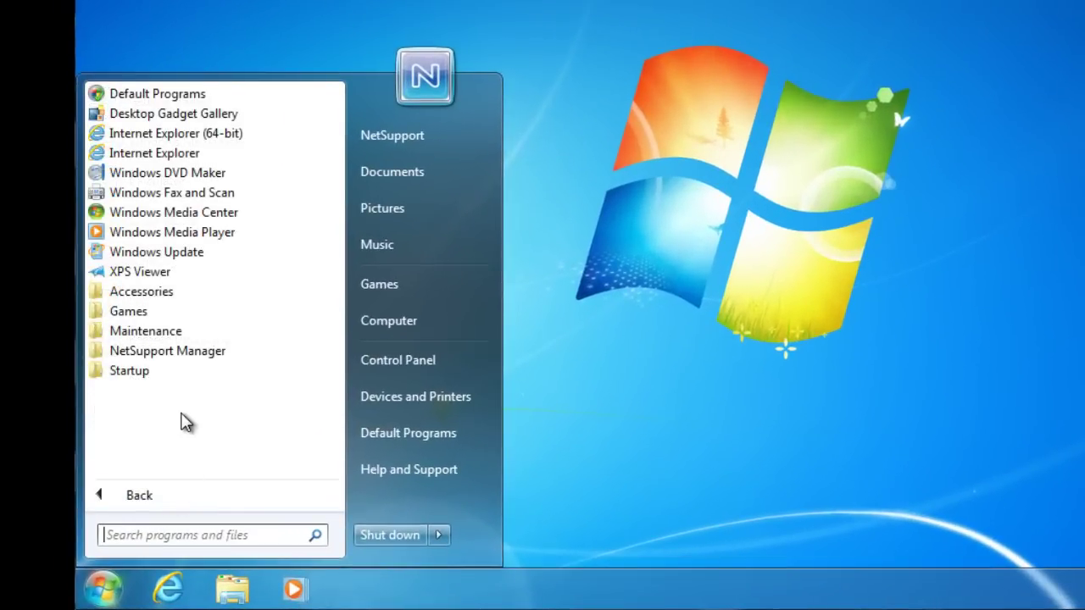
pyautogui.click(169, 361)
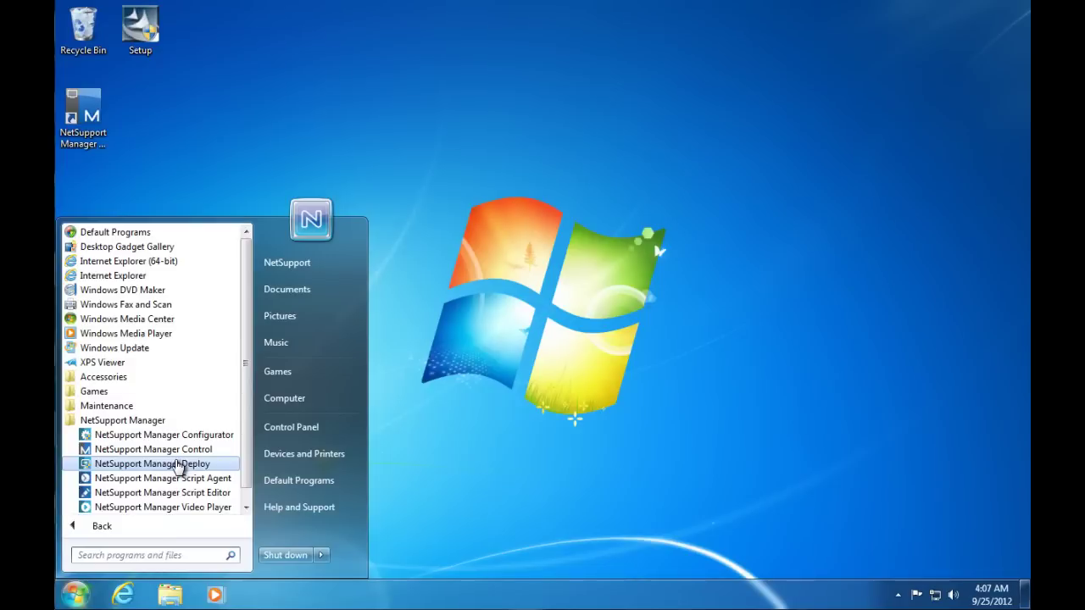
# Launch NetSupport Manager Deploy with admin approval and list the 10.0.1.201–10.0.1.208 range.
pyautogui.click(178, 464)
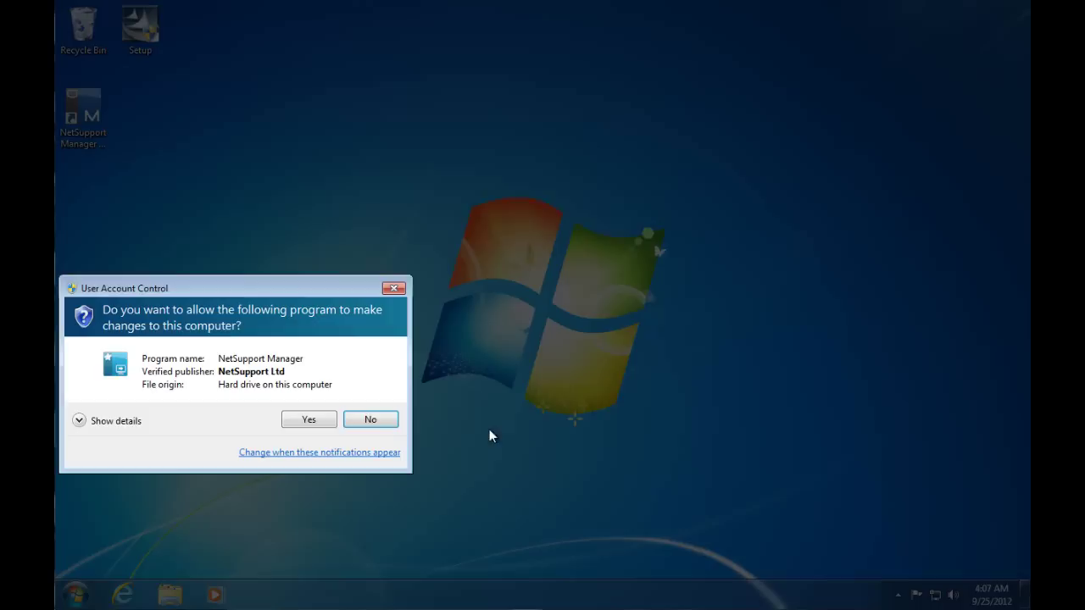
pyautogui.click(290, 423)
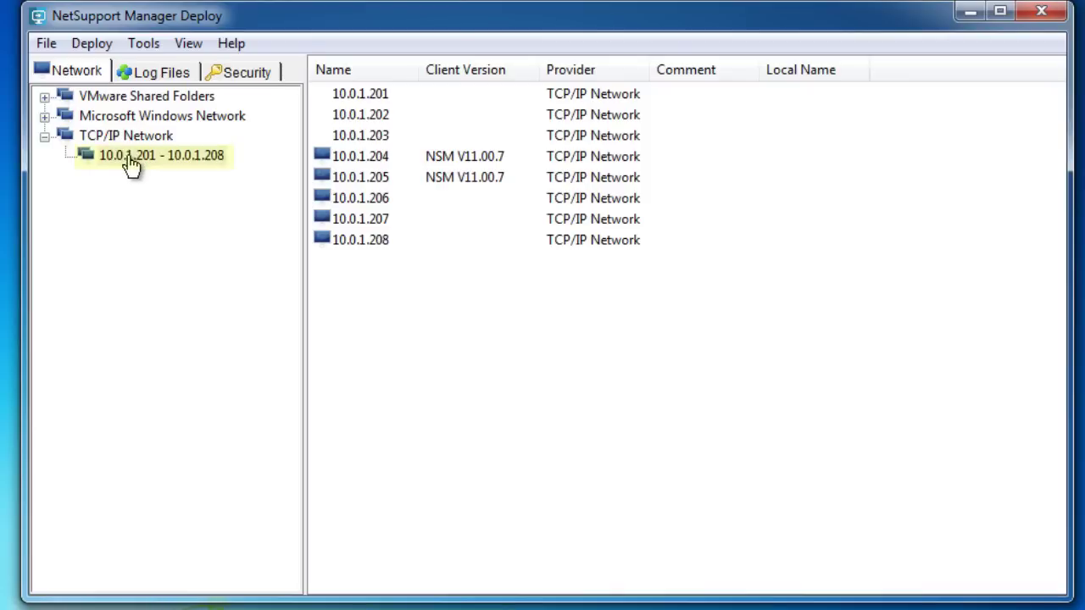
pyautogui.click(142, 43)
pyautogui.moveTo(189, 43)
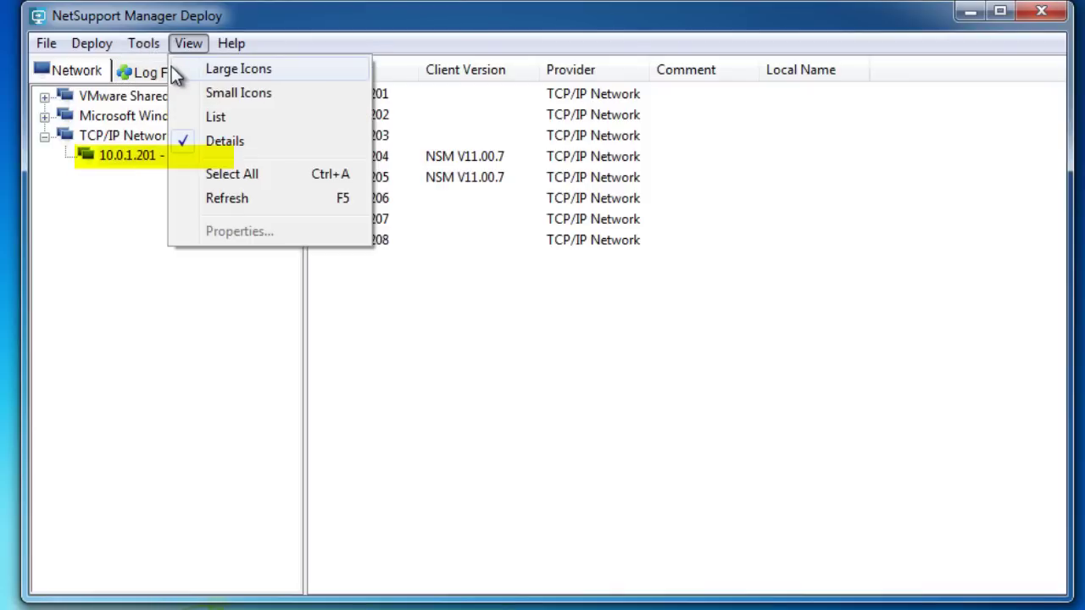
pyautogui.moveTo(151, 47)
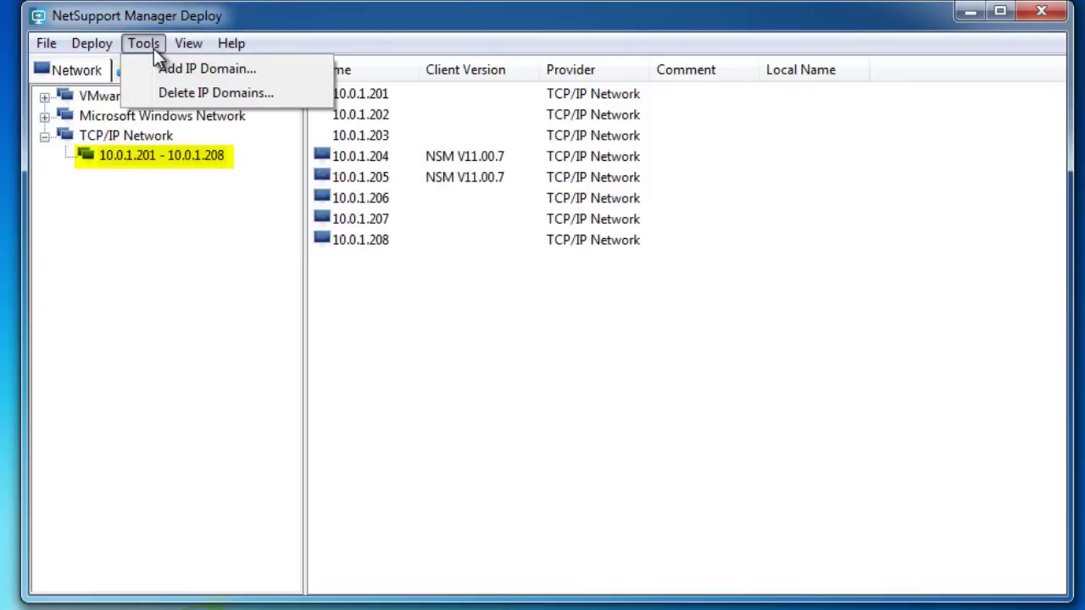
pyautogui.click(128, 183)
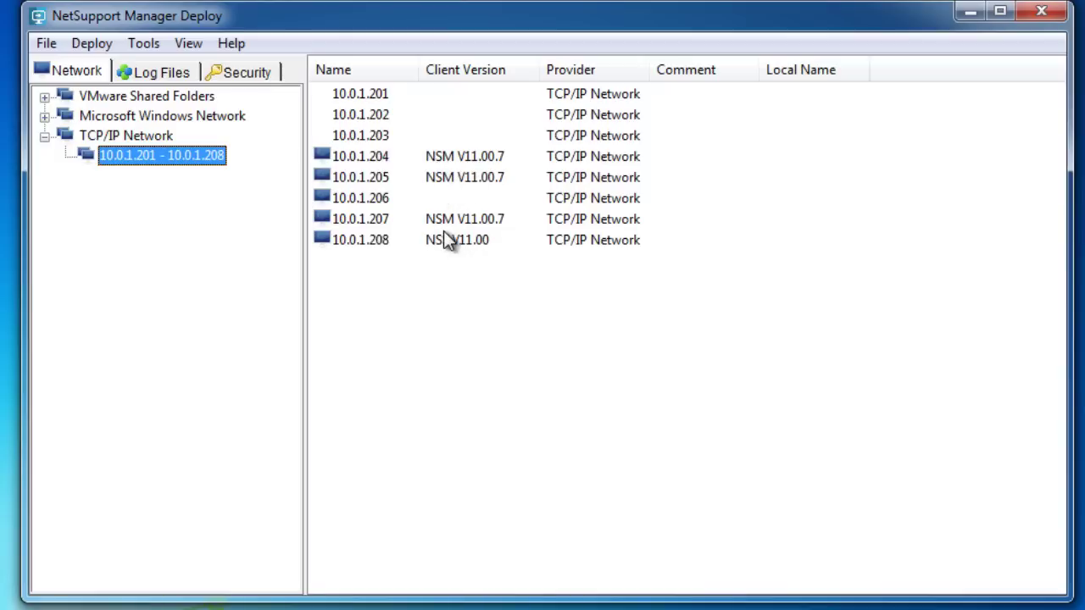
# Select machines 10.0.1.204 through 10.0.1.208 and bring up their Deploy options.
pyautogui.click(375, 246)
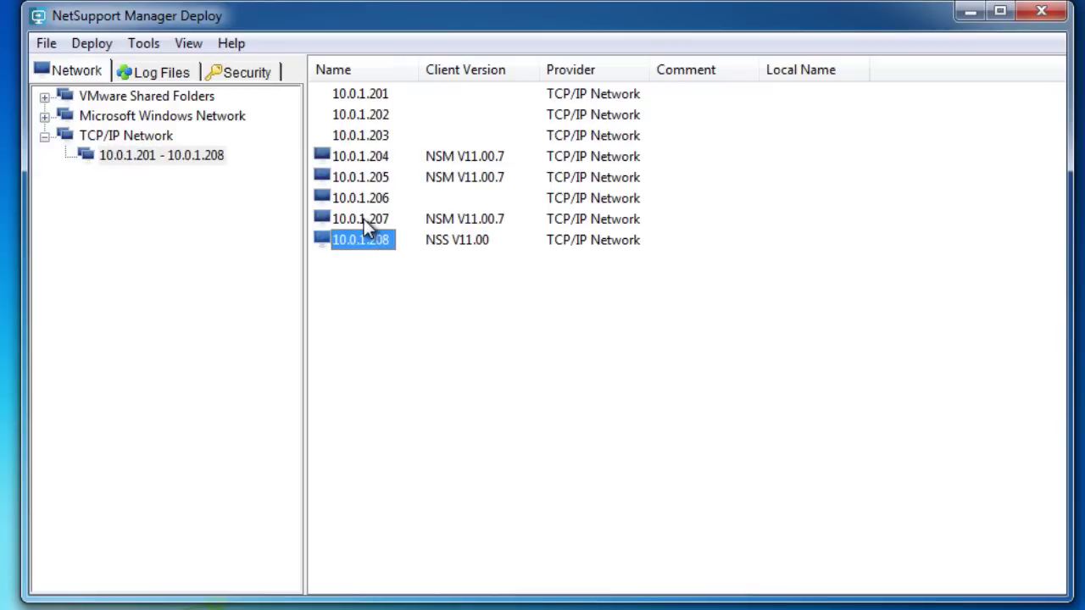
pyautogui.keyDown('ctrl'); pyautogui.click(364, 219); pyautogui.keyUp('ctrl')
pyautogui.keyDown('ctrl'); pyautogui.click(356, 197); pyautogui.keyUp('ctrl')
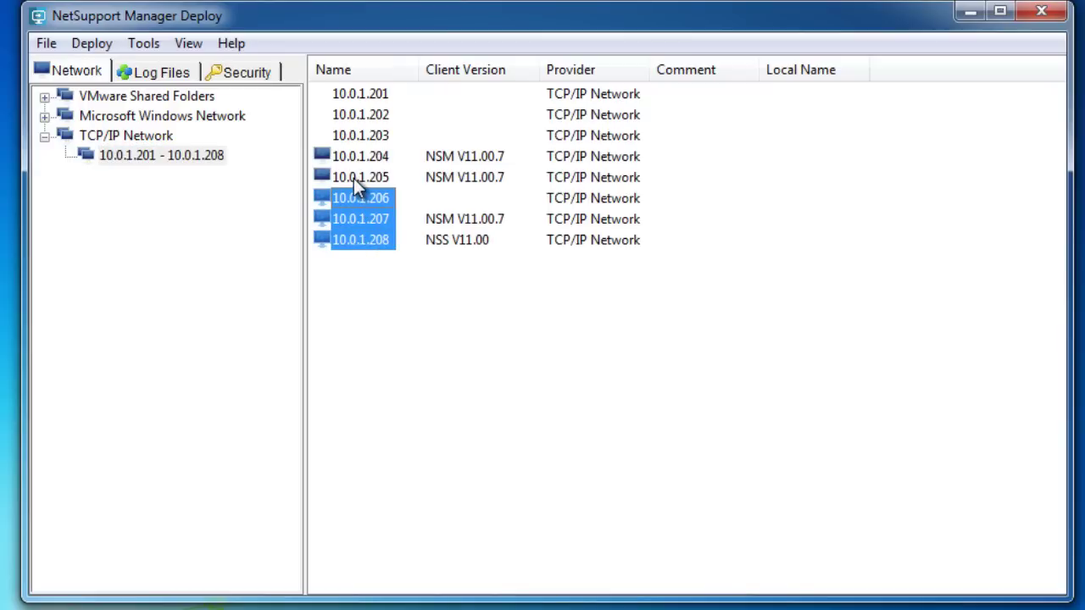
pyautogui.keyDown('ctrl'); pyautogui.click(354, 178); pyautogui.keyUp('ctrl')
pyautogui.keyDown('ctrl'); pyautogui.click(350, 158); pyautogui.keyUp('ctrl')
pyautogui.rightClick(349, 158)
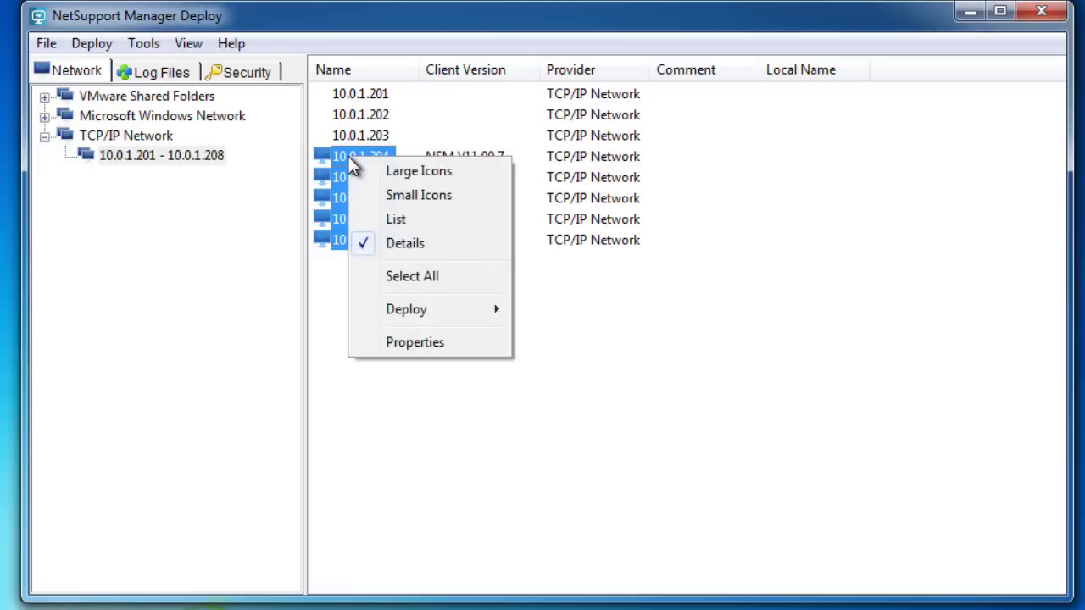
pyautogui.moveTo(410, 312)
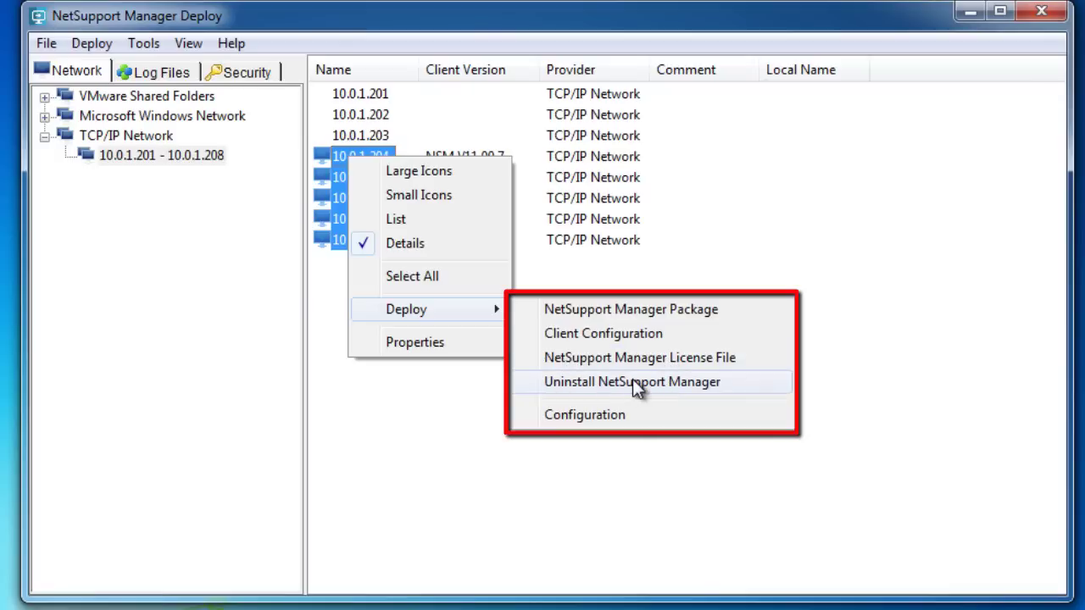
# Deploy the NetSupport Manager Package and view its Install Properties (V11.30.0002, NSM.ini).
pyautogui.click(642, 308)
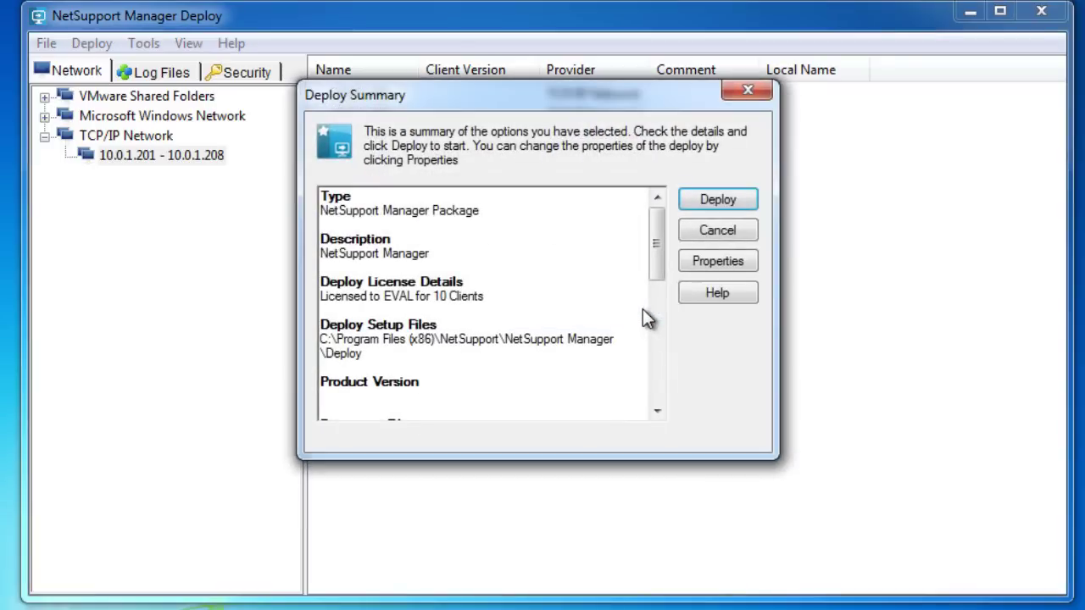
pyautogui.moveTo(655, 232); pyautogui.dragTo(655, 254)
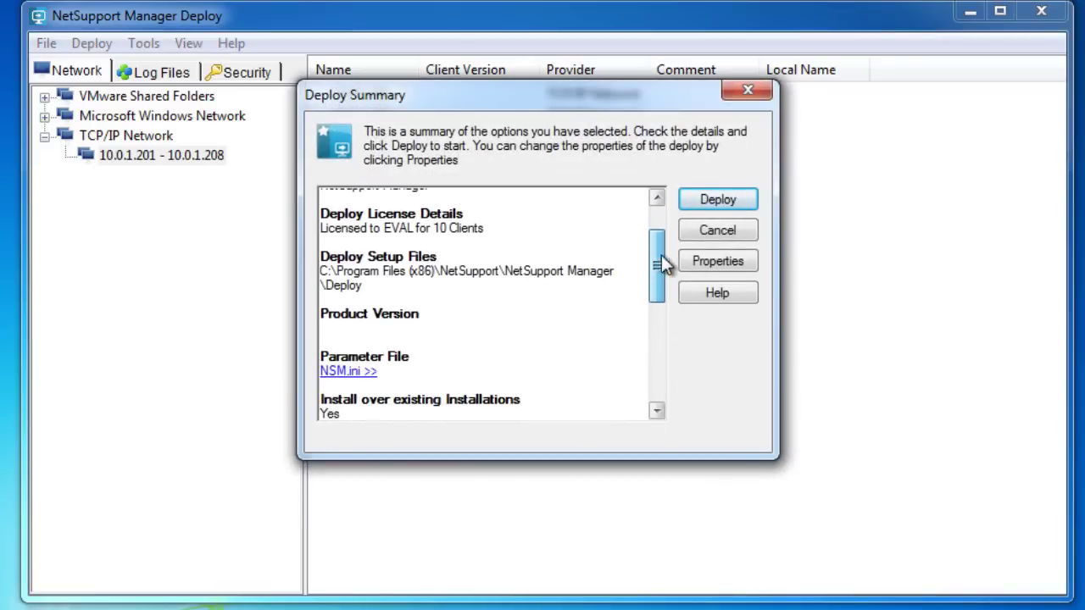
pyautogui.click(703, 264)
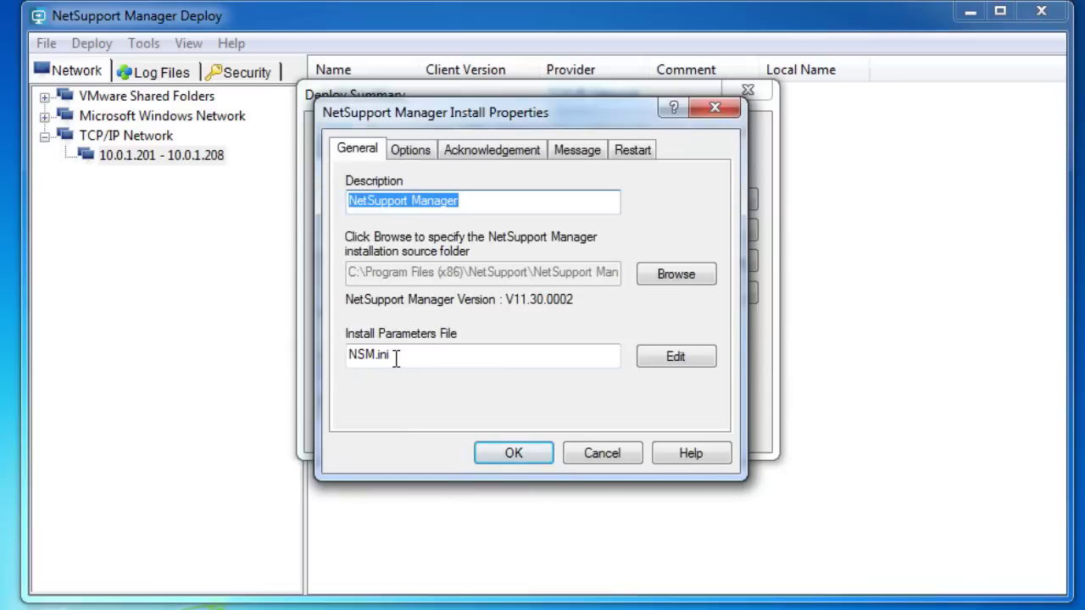
pyautogui.click(670, 359)
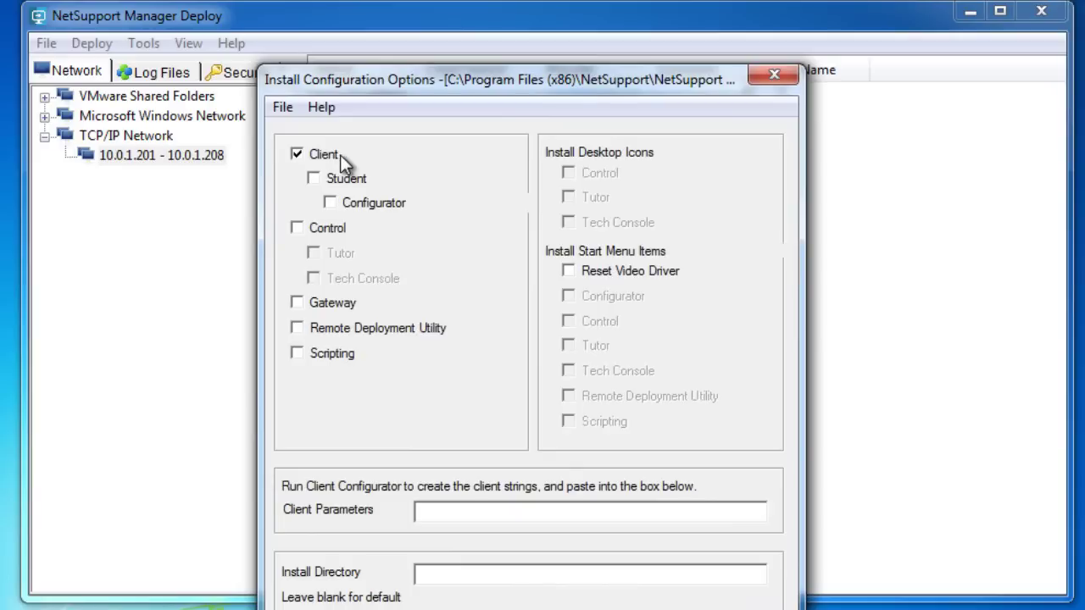
pyautogui.click(299, 227)
pyautogui.click(298, 227)
pyautogui.click(330, 203)
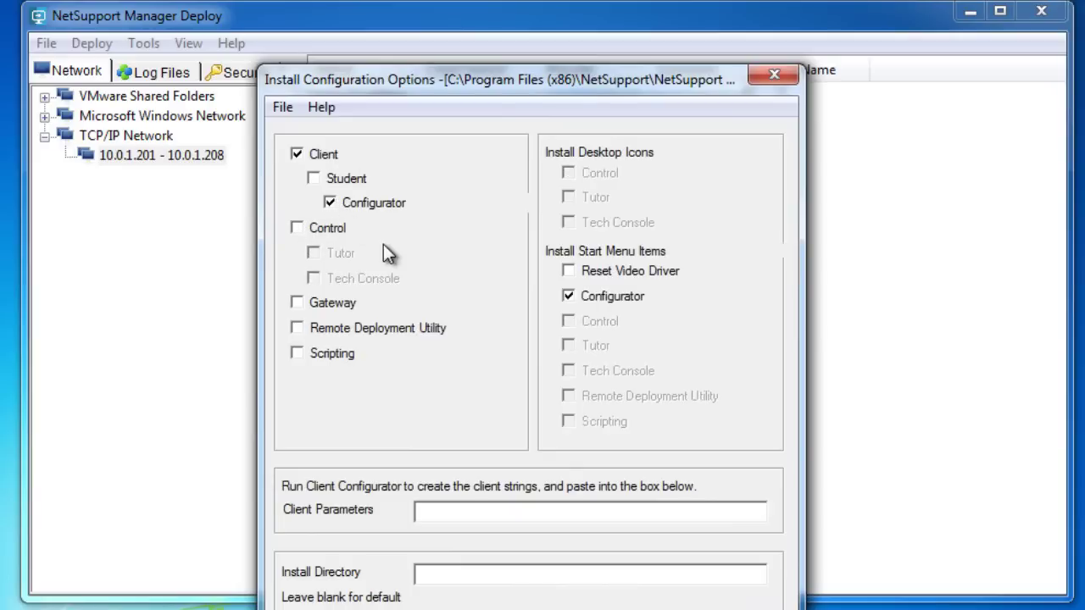
pyautogui.click(330, 202)
pyautogui.hotkey('alt', 'F4')
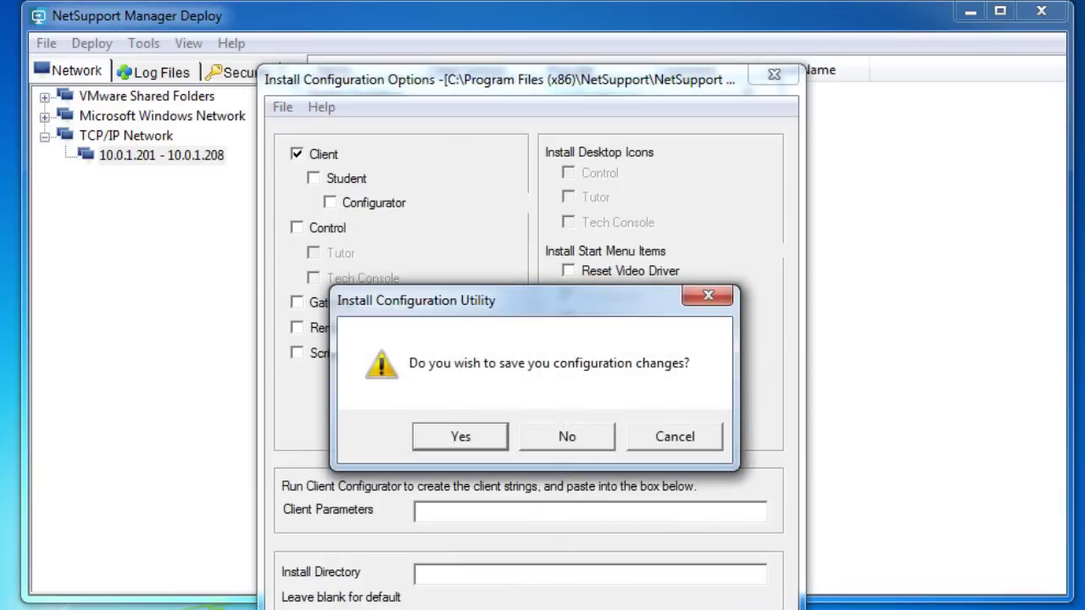
pyautogui.click(565, 439)
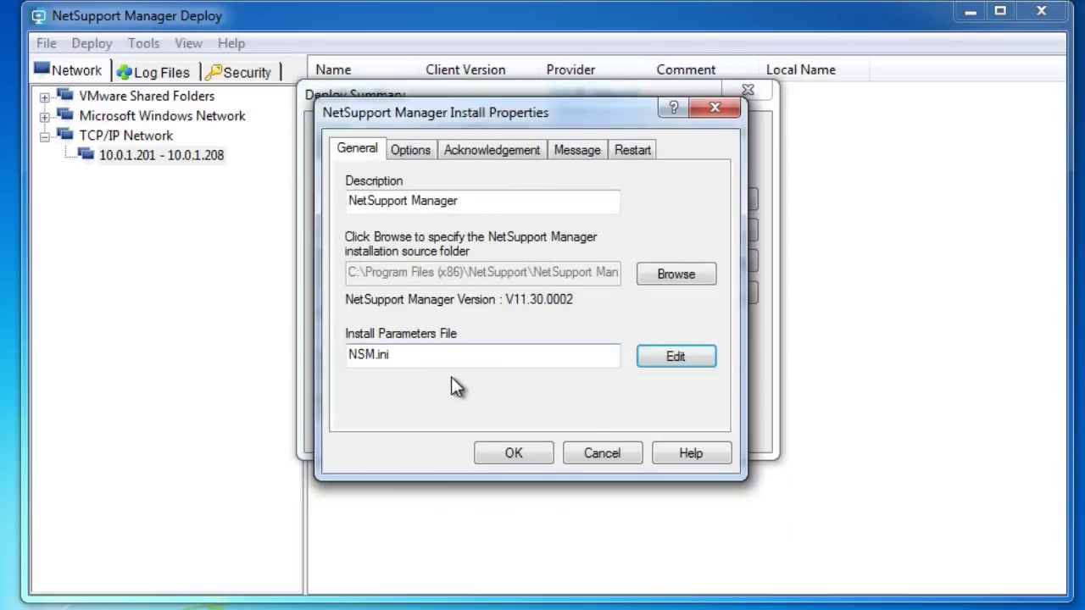
# Check the install Options, then the Acknowledgement settings with immediate installation of NetSupport Manager selected.
pyautogui.click(418, 150)
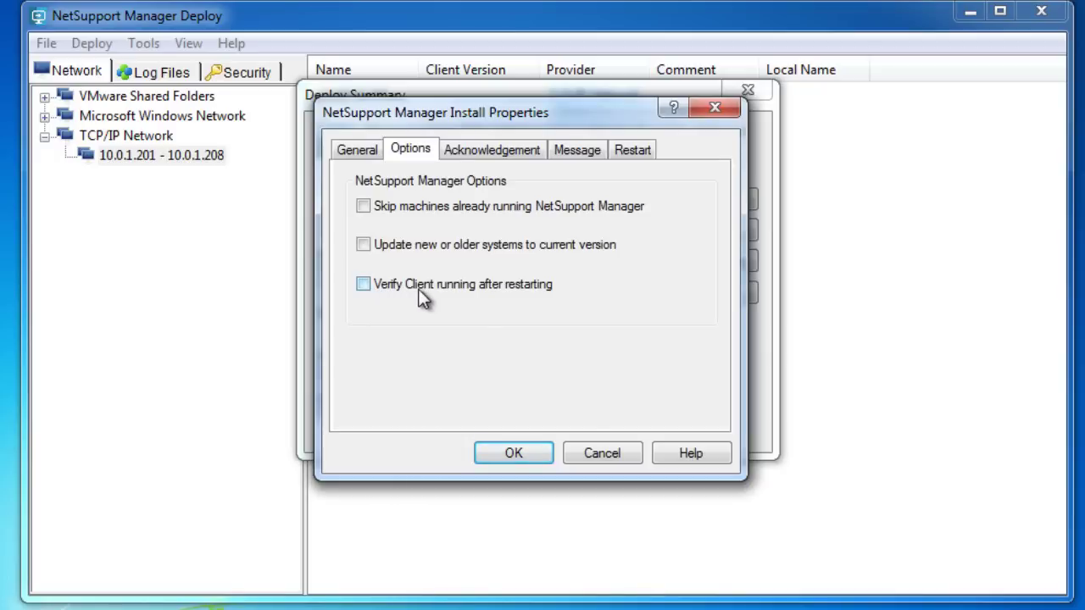
pyautogui.click(471, 156)
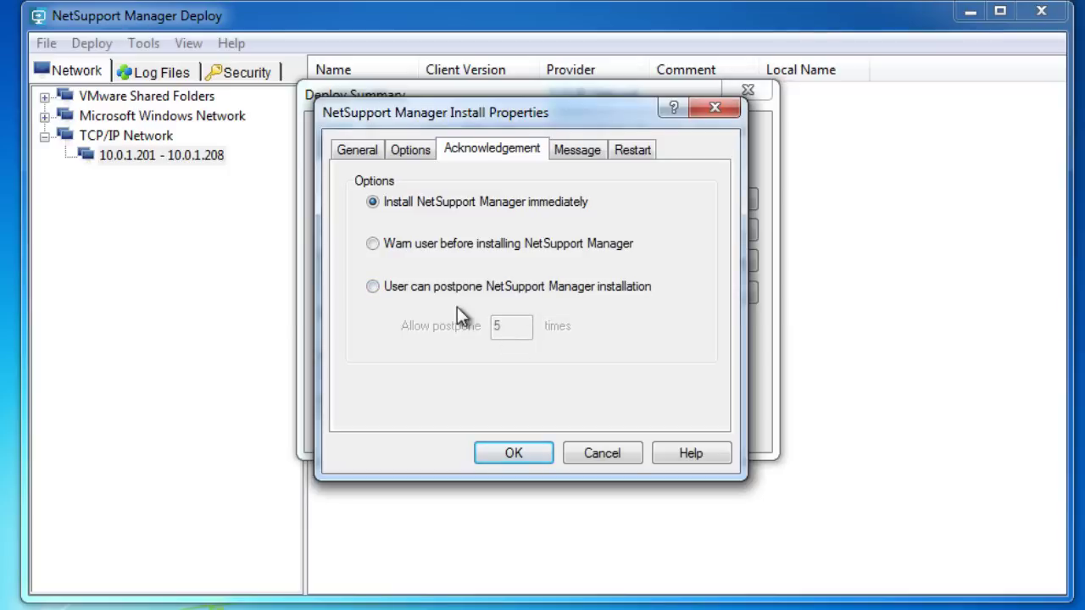
# Review the Message and Restart settings, then return to the General page showing the NSM.ini parameters file.
pyautogui.click(575, 152)
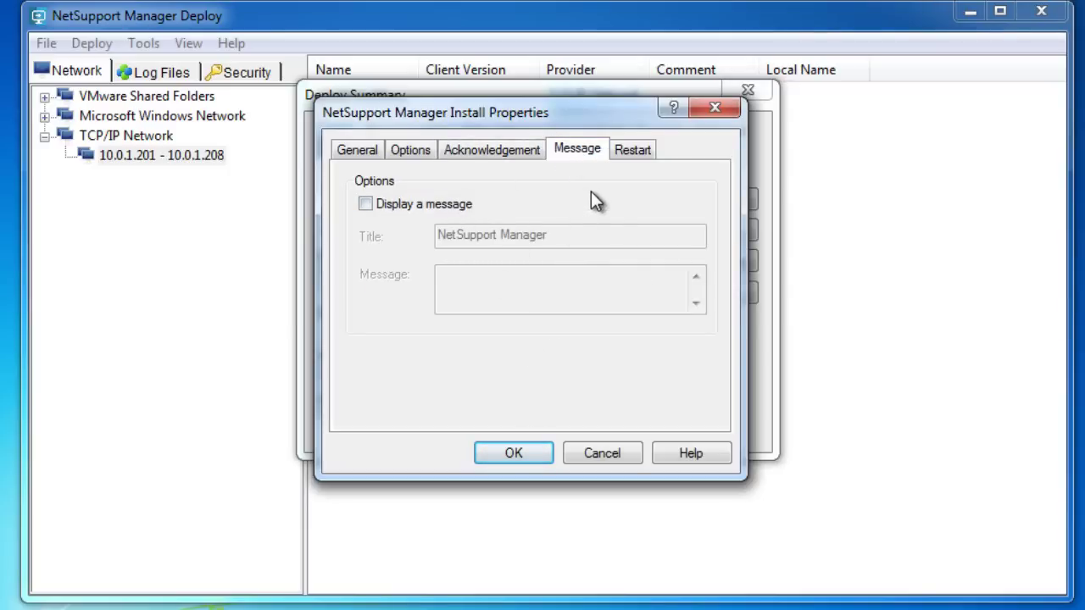
pyautogui.click(632, 158)
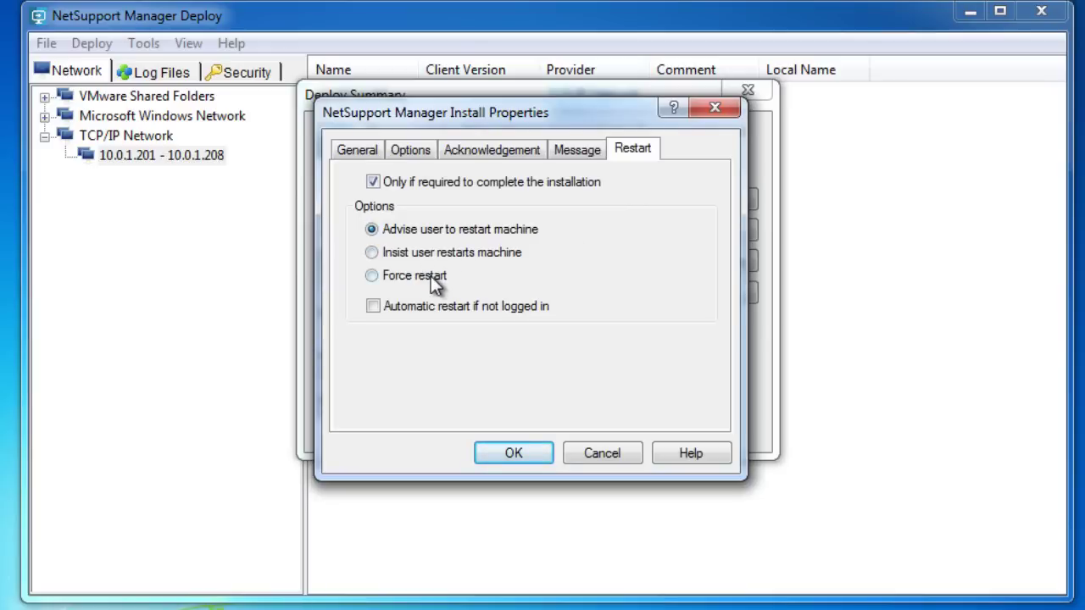
pyautogui.click(347, 150)
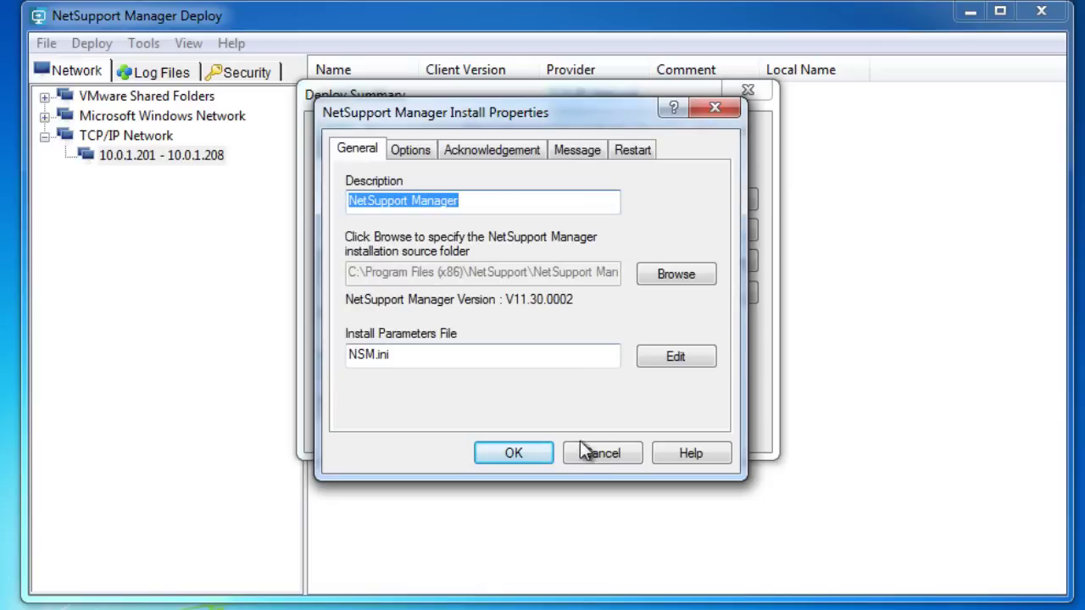
# Accept the install properties and scroll through the Deploy Summary.
pyautogui.click(513, 453)
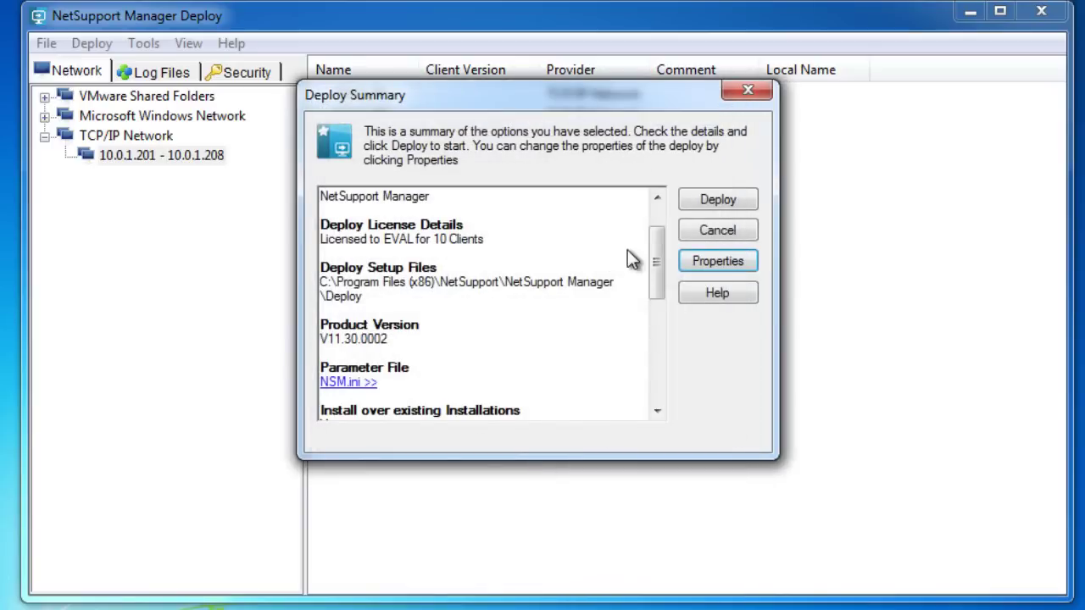
pyautogui.moveTo(650, 252); pyautogui.dragTo(639, 202)
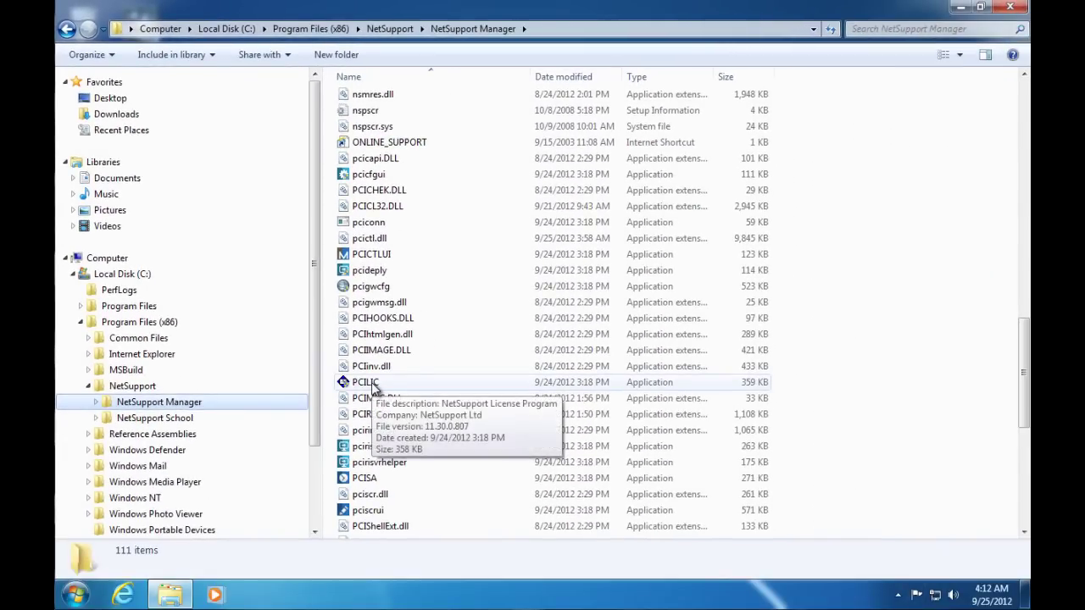
# Launch PCILIC, the NetSupport License Program, from the NetSupport Manager folder.
pyautogui.click(373, 386)
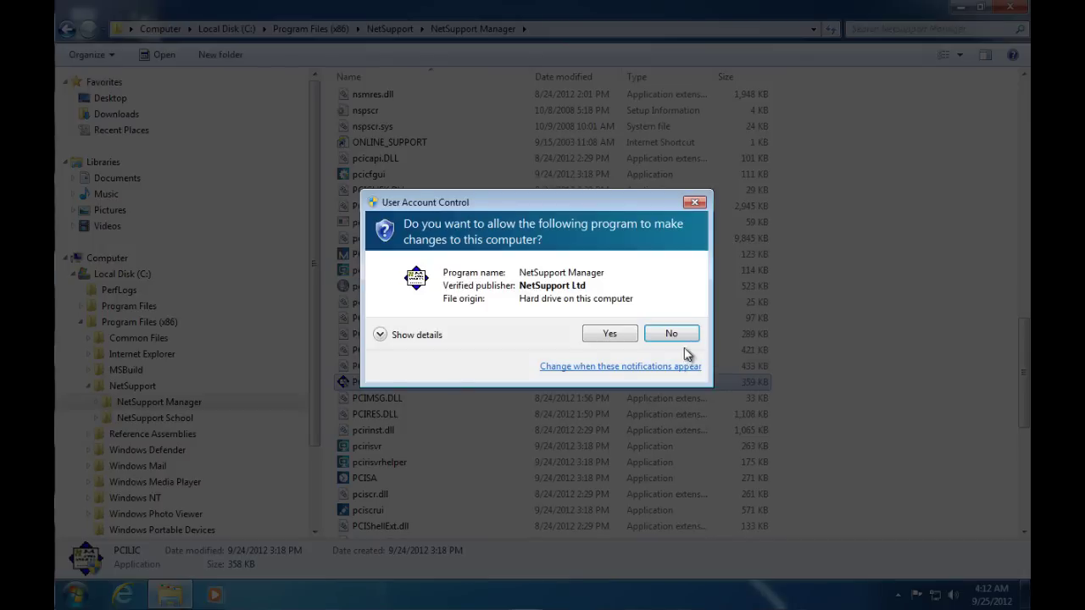
# Allow the User Account Control prompt so NetSupport License Manager opens showing Licensee EVAL.
pyautogui.click(614, 337)
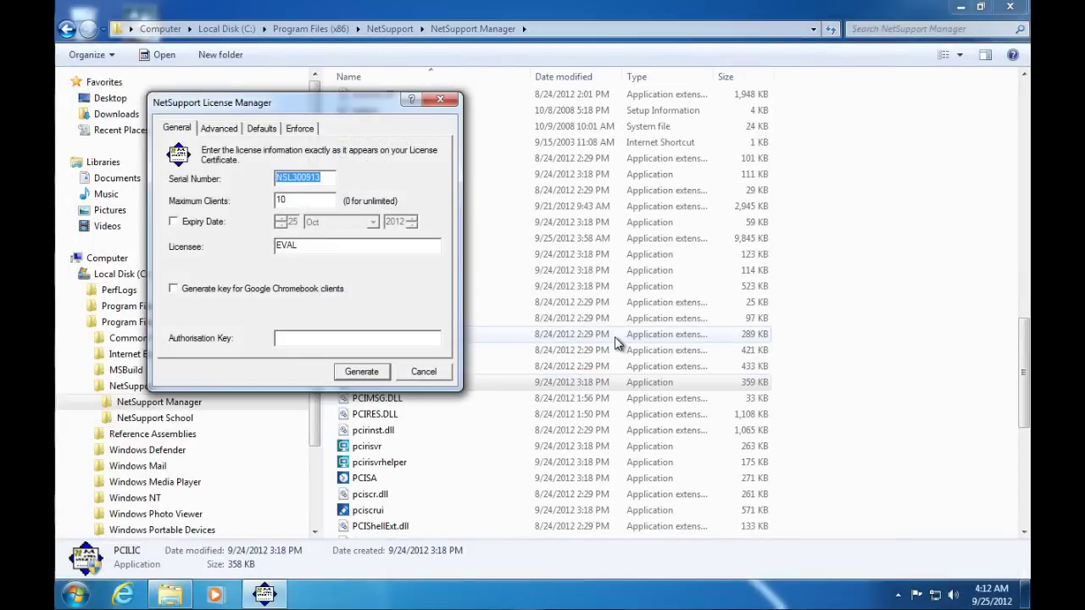